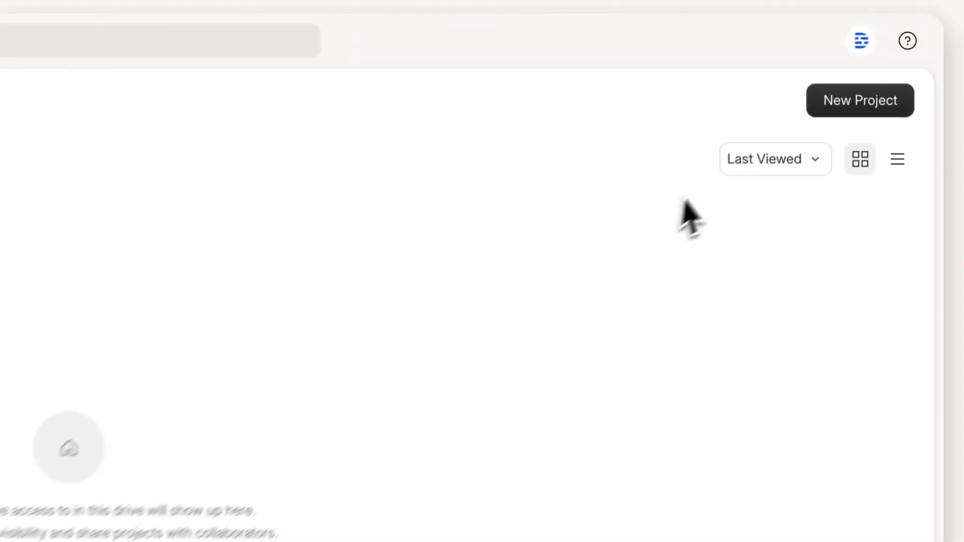
Create a new video project that imports the podcast from its pasted YouTube link
{"action": "left_click", "coordinate": [854, 112]}
{"action": "left_click", "coordinate": [854, 152]}
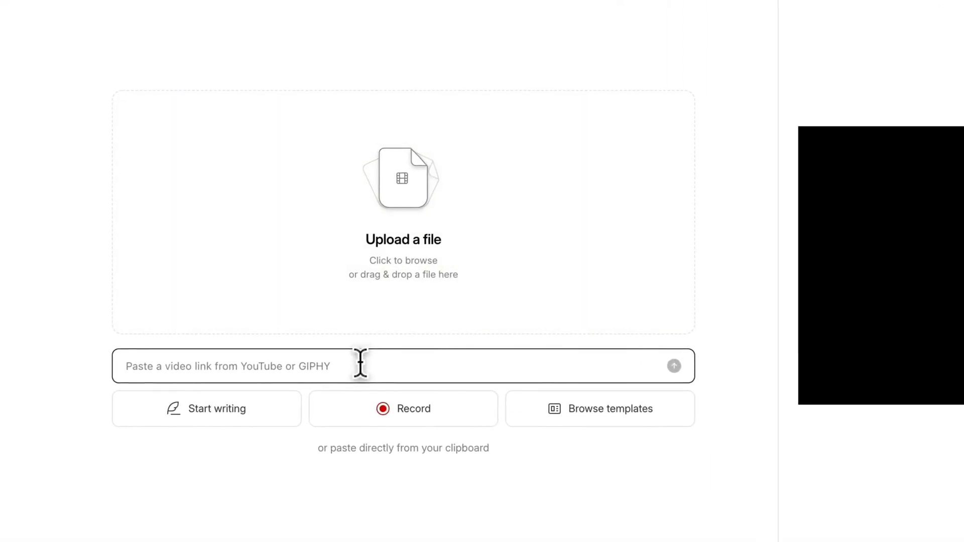
{"action": "left_click", "coordinate": [360, 363]}
{"action": "type", "text": "https://www.youtube.com/watch?v=zJn_9kkT3w"}
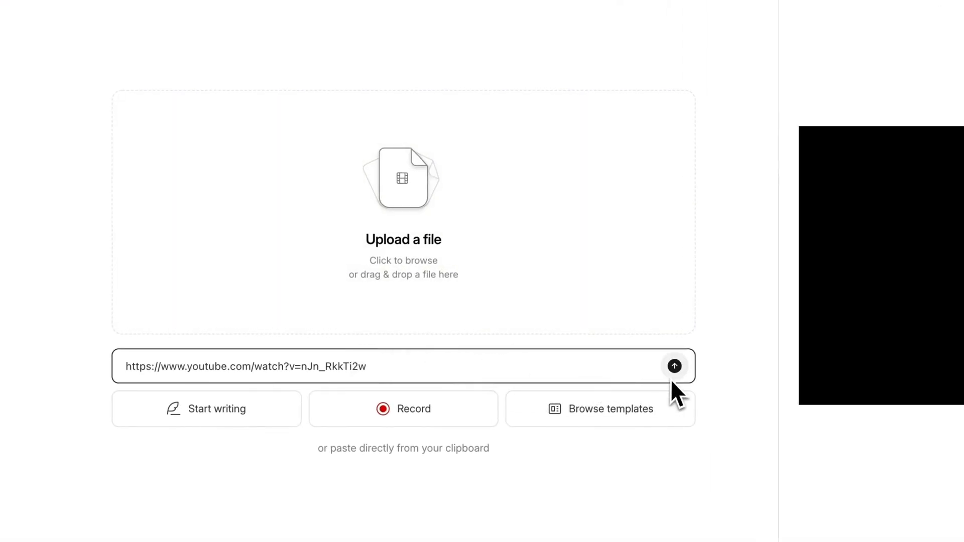
{"action": "key", "text": "Return"}
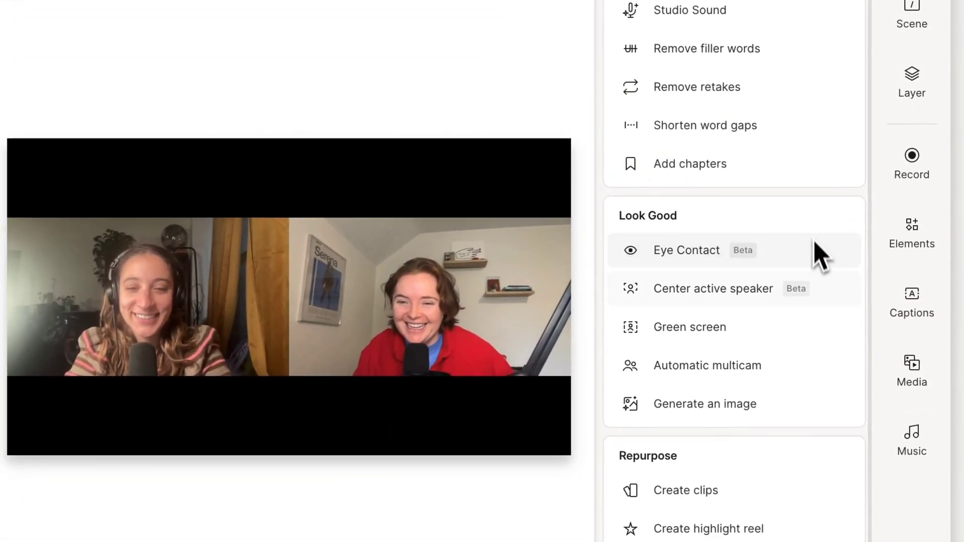
Apply Underlord's Automatic multicam from the Look Good tools to cut between speakers
{"action": "mouse_move", "coordinate": [823, 293]}
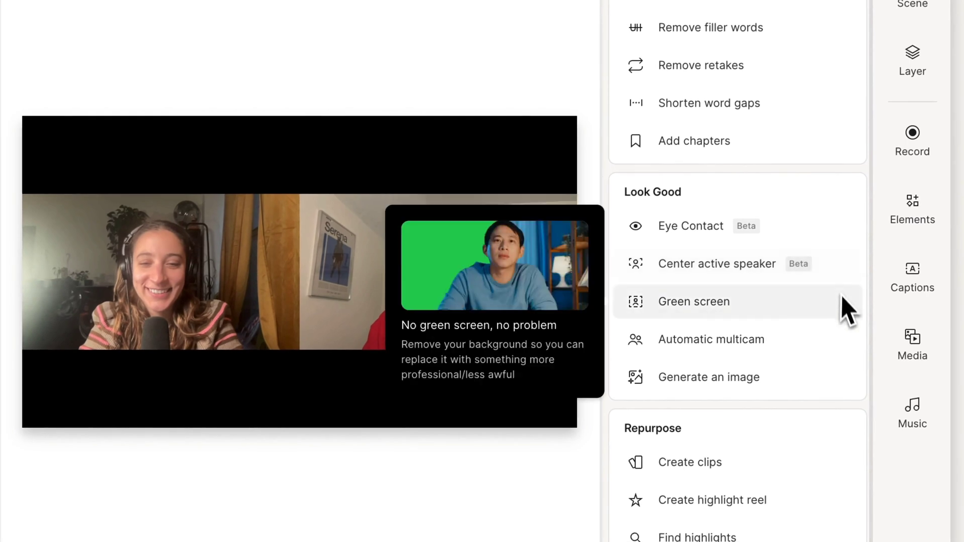
{"action": "mouse_move", "coordinate": [835, 351]}
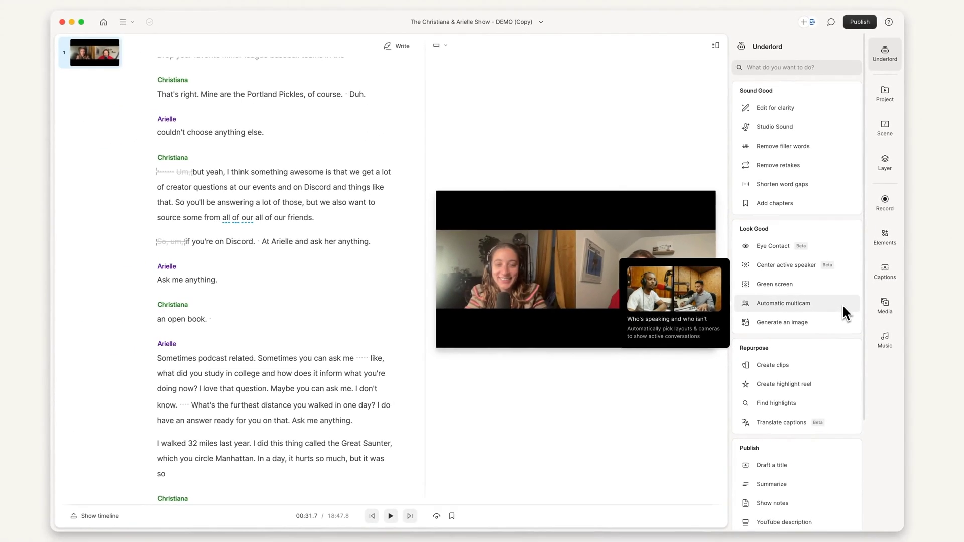
{"action": "left_click", "coordinate": [842, 305]}
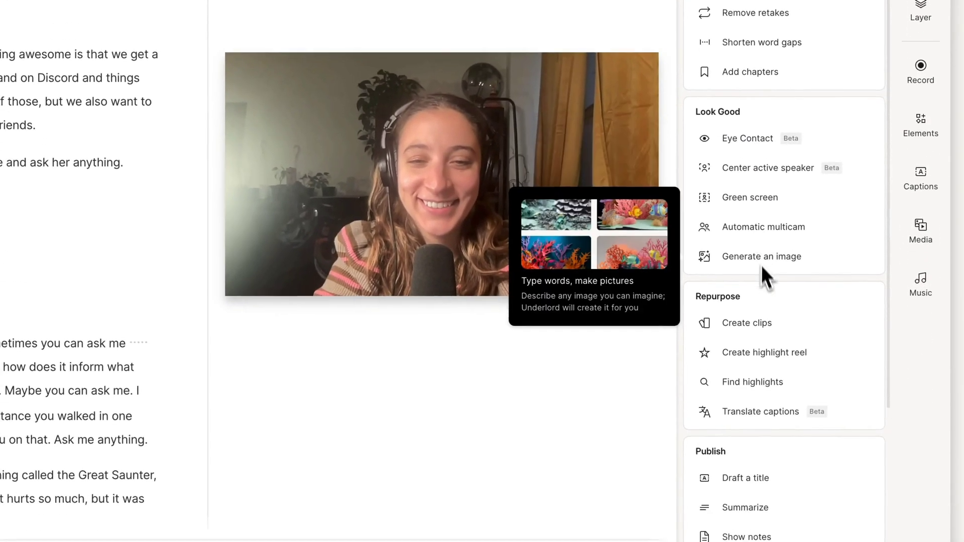
Set up 3 clips of 10 seconds in the Bold Trans layout and begin a topic description
{"action": "left_click", "coordinate": [791, 322]}
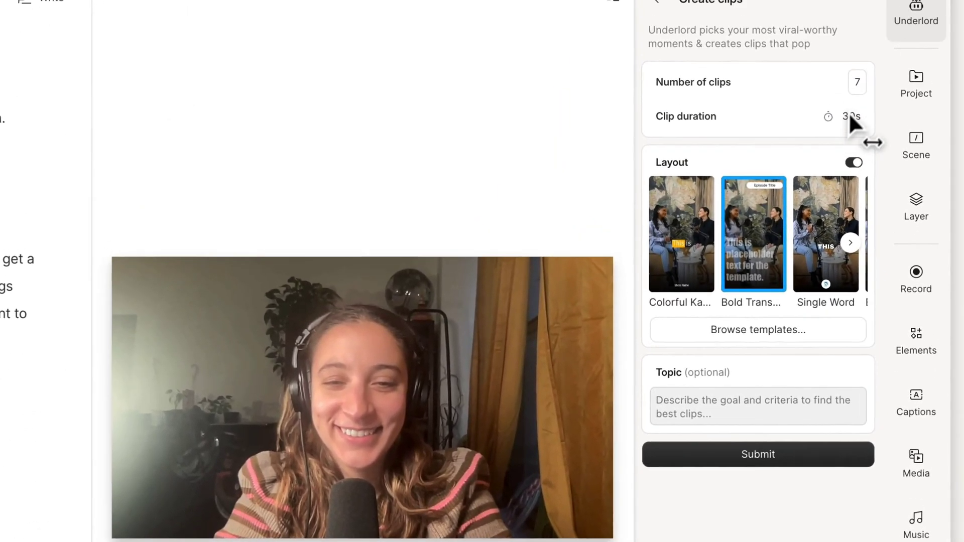
{"action": "left_click_drag", "start_coordinate": [856, 93], "coordinate": [852, 90]}
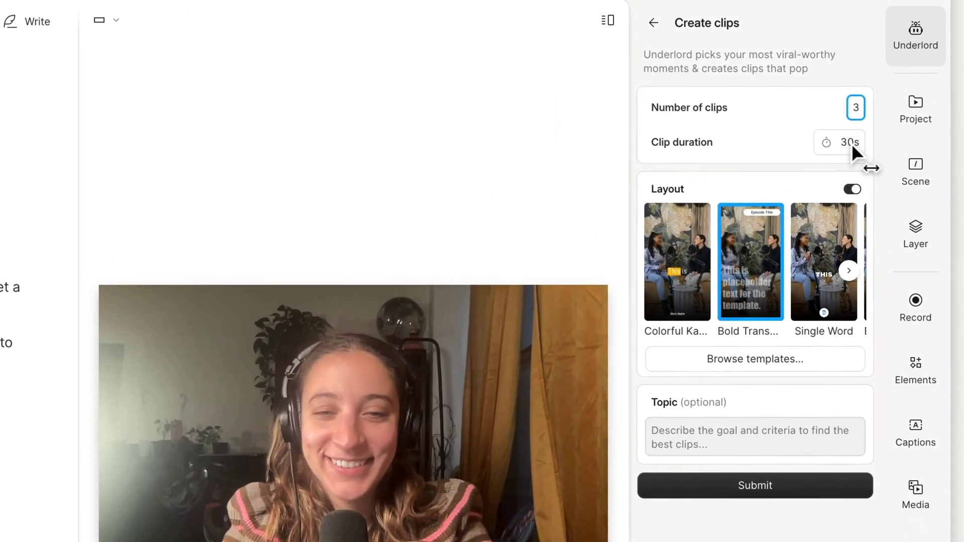
{"action": "left_click_drag", "start_coordinate": [852, 144], "coordinate": [818, 152]}
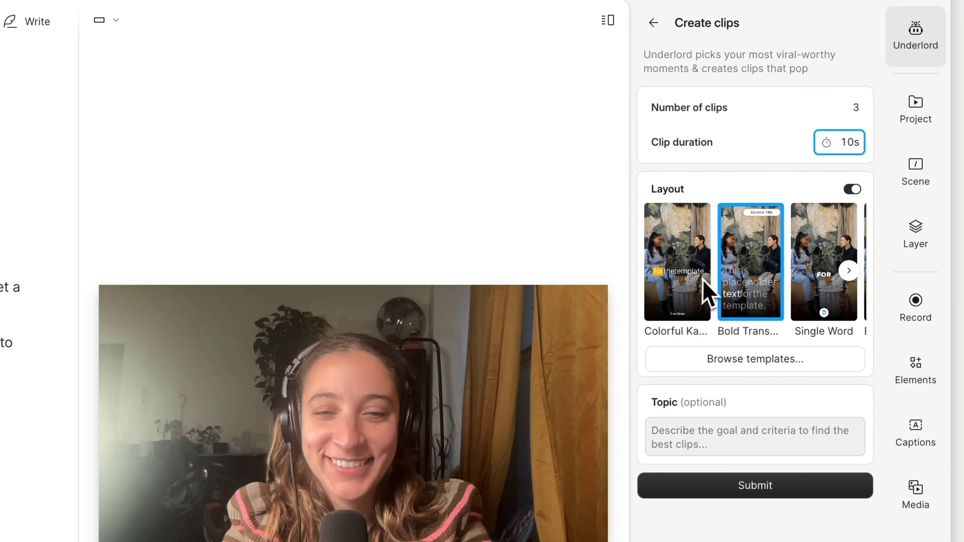
{"action": "left_click", "coordinate": [745, 276]}
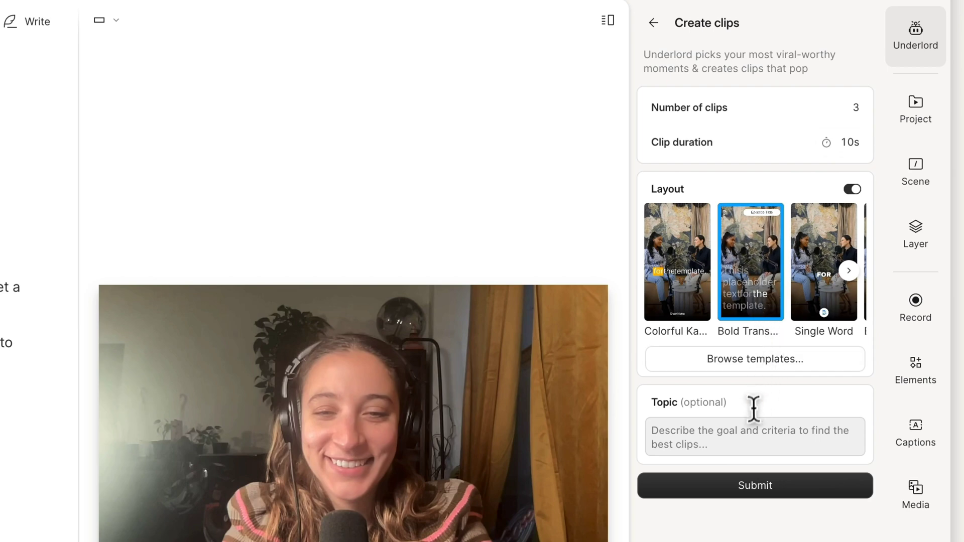
{"action": "left_click", "coordinate": [747, 428]}
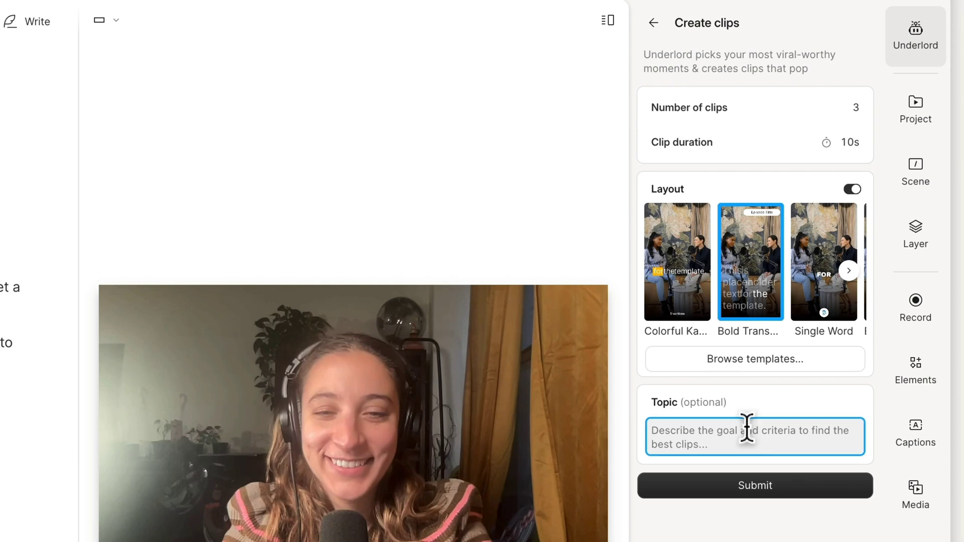
{"action": "type", "text": "find cli"}
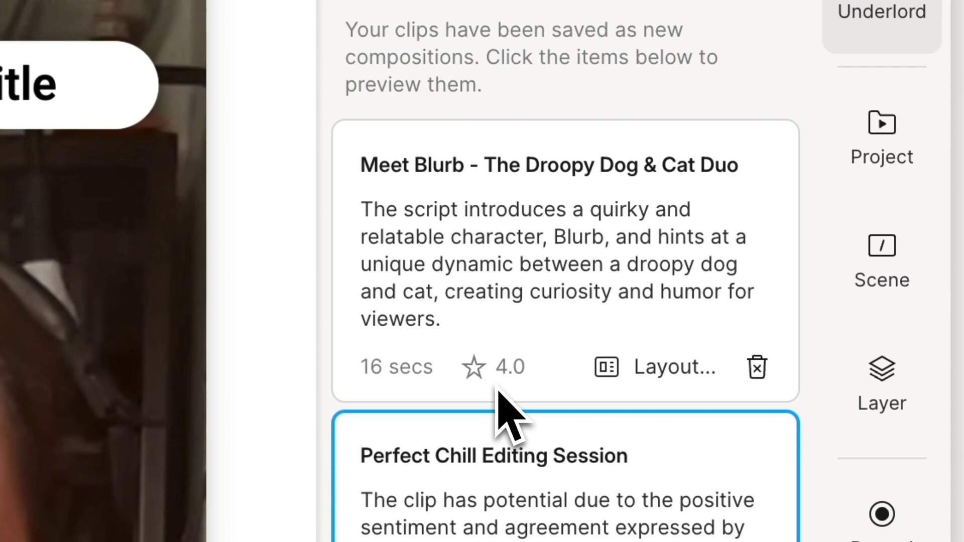
Show the Project panel and select the three struck-through opening paragraphs of the Fertile Crescent clip
{"action": "scroll", "coordinate": [503, 394], "scroll_direction": "down", "scroll_amount": 5}
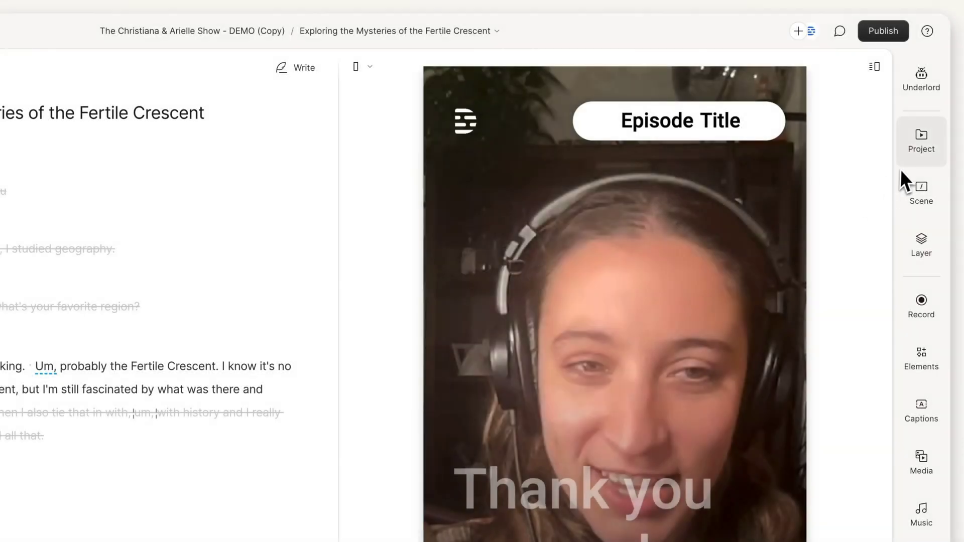
{"action": "left_click", "coordinate": [909, 165]}
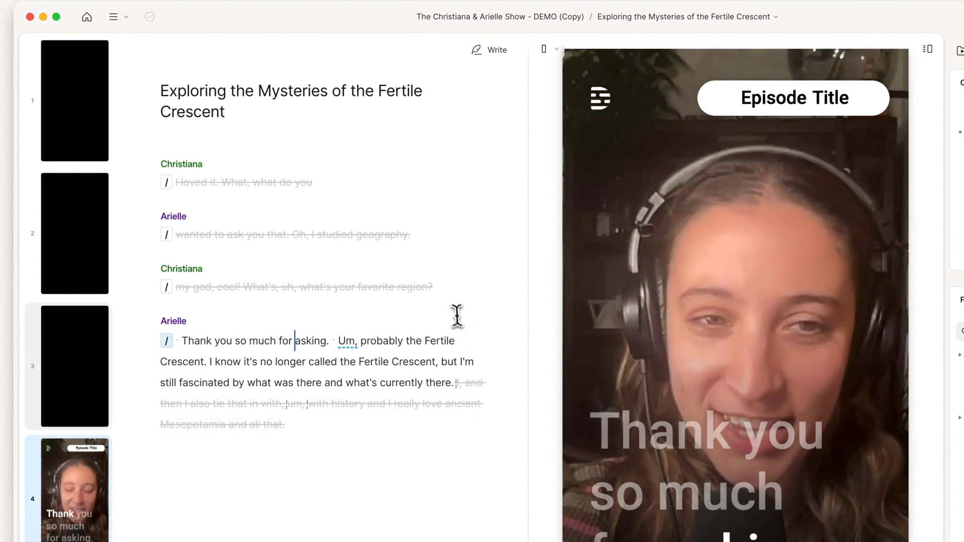
{"action": "left_click_drag", "start_coordinate": [443, 297], "coordinate": [167, 179]}
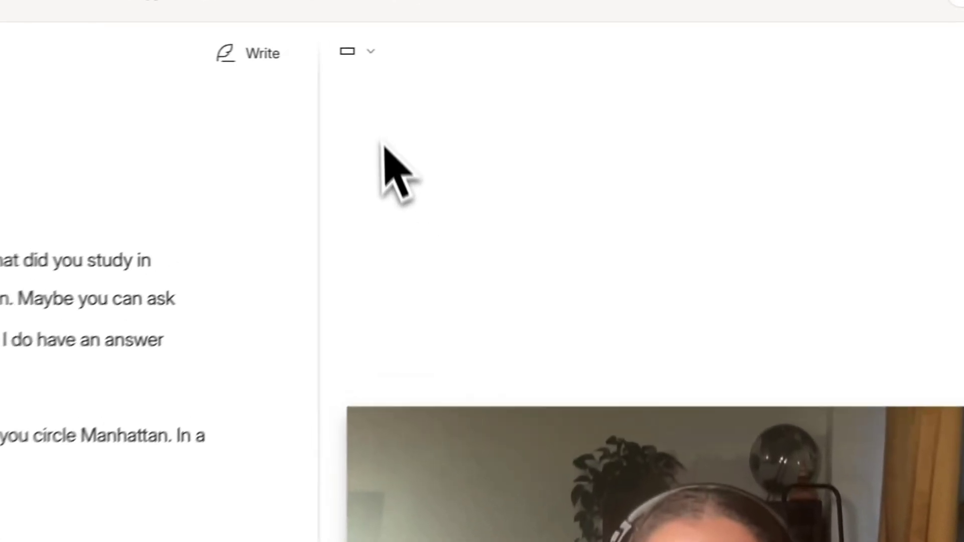
Switch the composition to Portrait 9:16 and set the video position to Fill canvas
{"action": "left_click", "coordinate": [573, 50]}
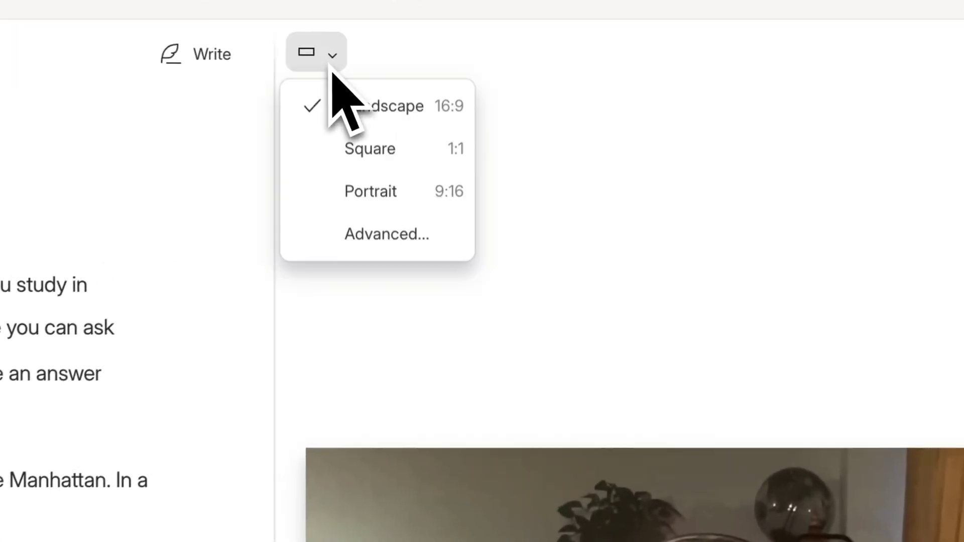
{"action": "left_click", "coordinate": [412, 193]}
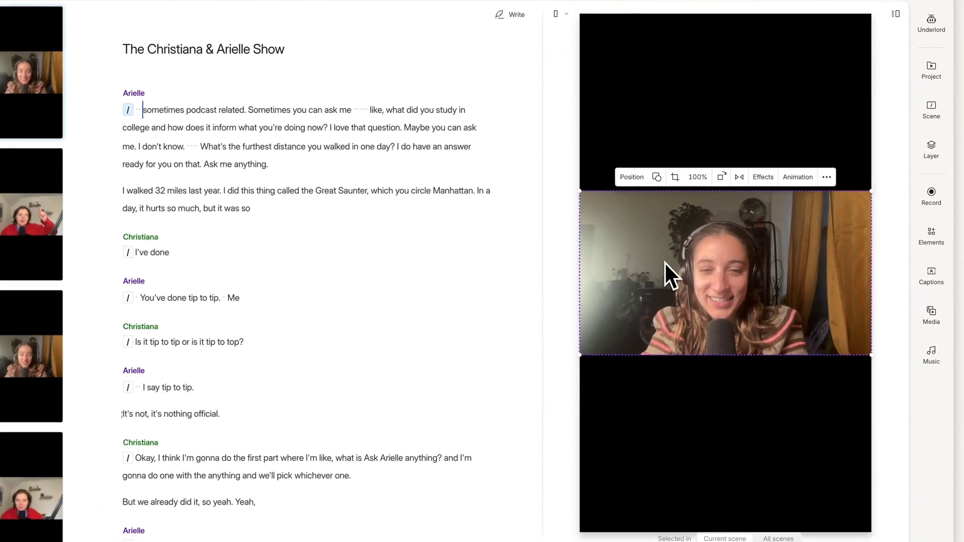
{"action": "left_click", "coordinate": [647, 177]}
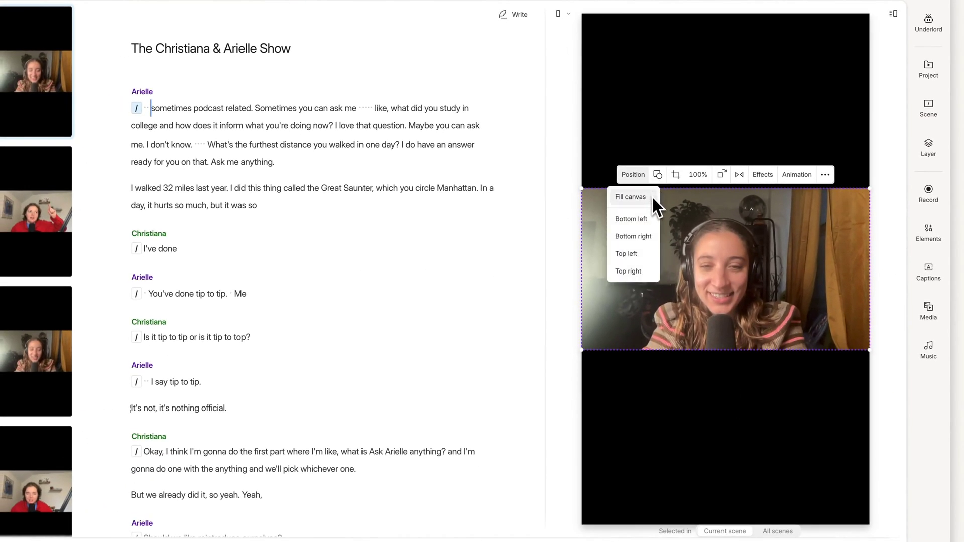
{"action": "left_click", "coordinate": [630, 197]}
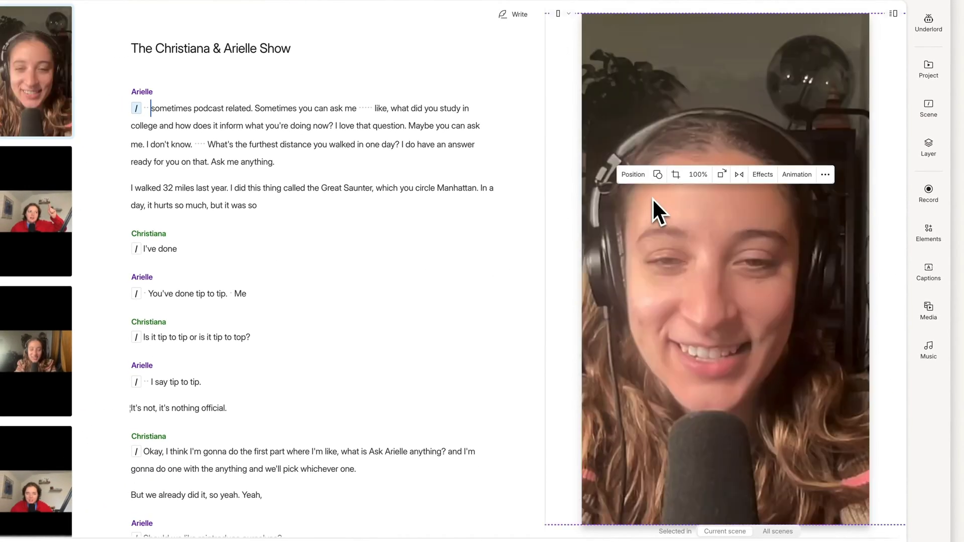
Add Classic captions to the video and set their font to EB Garamond
{"action": "left_click", "coordinate": [922, 281]}
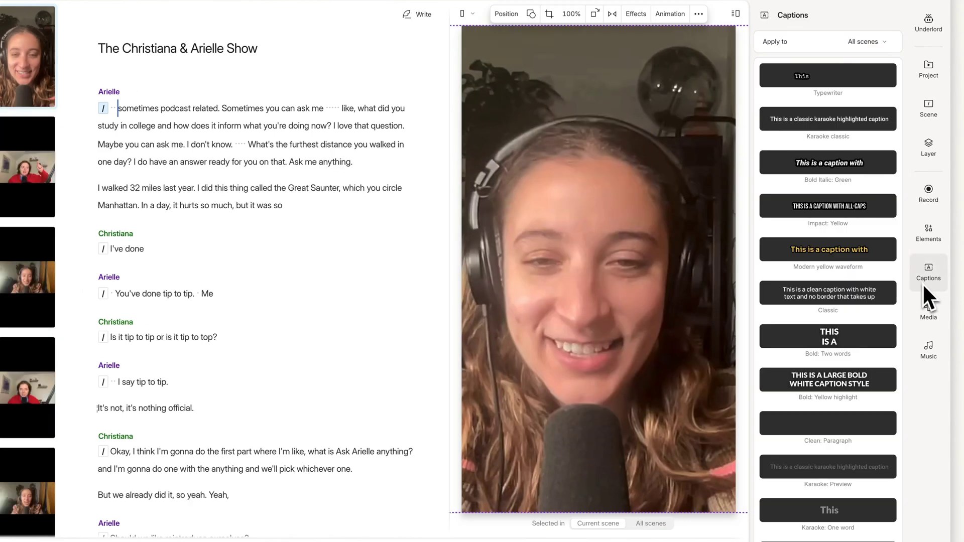
{"action": "left_click", "coordinate": [888, 297]}
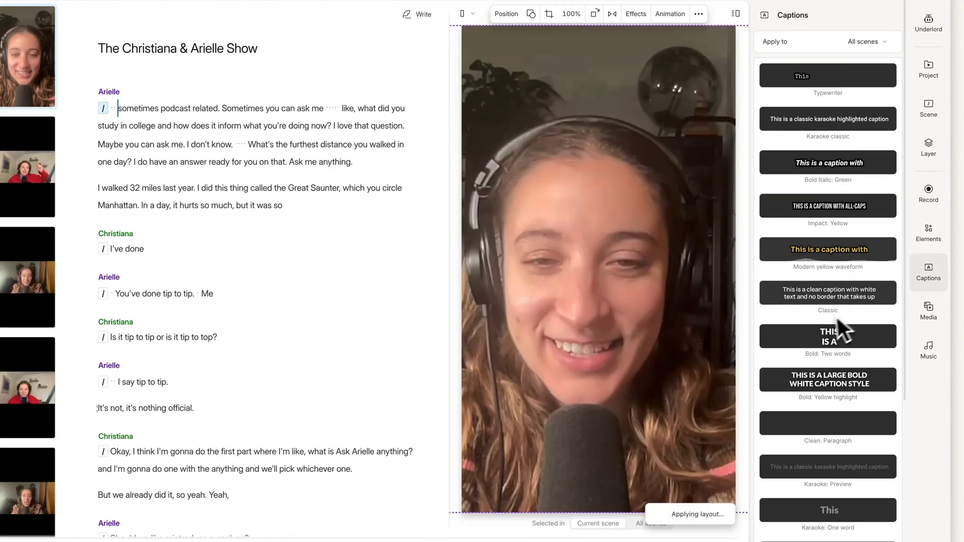
{"action": "left_click", "coordinate": [692, 426]}
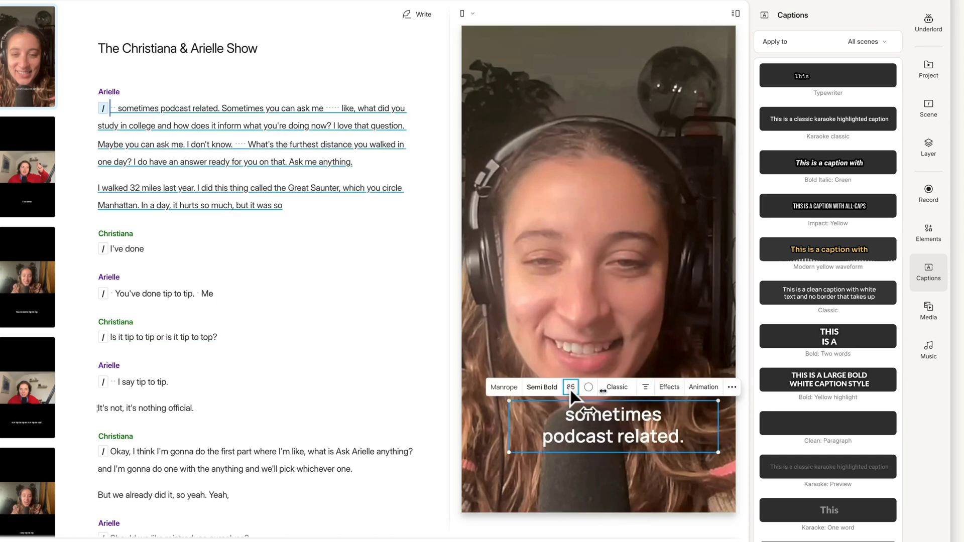
{"action": "left_click", "coordinate": [505, 387]}
Give the captions a border of 15 and a coloured background box
{"action": "left_click", "coordinate": [569, 449]}
{"action": "left_click", "coordinate": [623, 387]}
{"action": "left_click", "coordinate": [667, 298]}
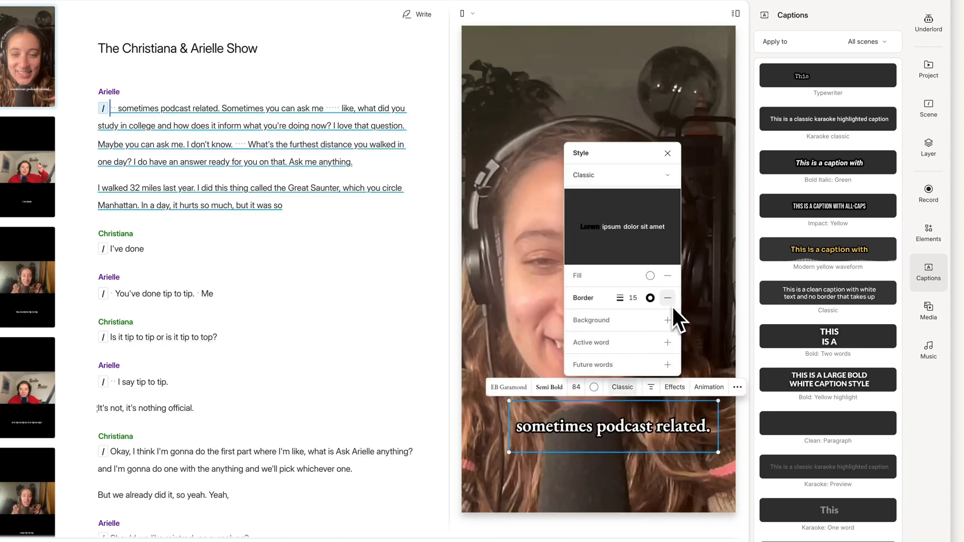
{"action": "left_click", "coordinate": [667, 320]}
{"action": "left_click", "coordinate": [651, 320]}
{"action": "left_click", "coordinate": [702, 345]}
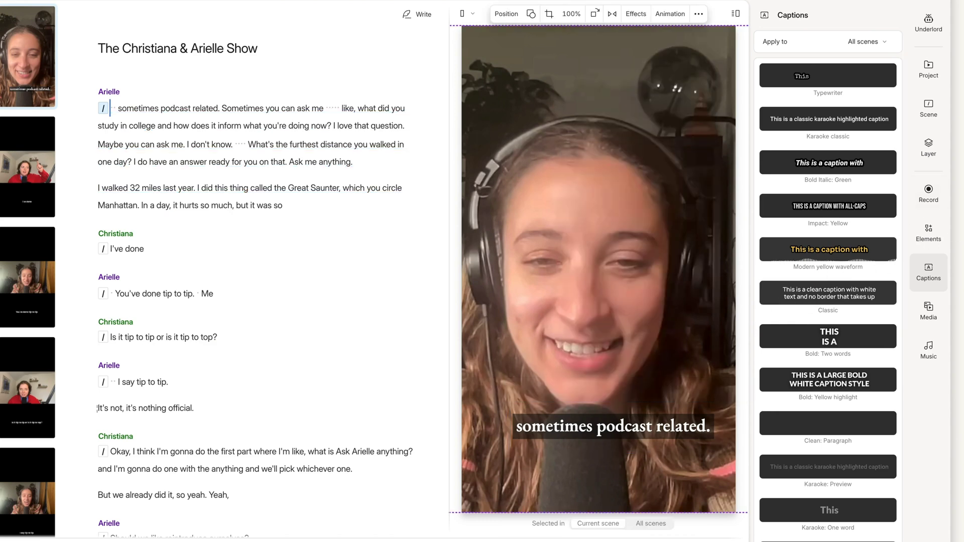
Add the Descript logo image, shrink it into the top-right corner, and show the scene's layers
{"action": "left_click_drag", "start_coordinate": [721, 205], "coordinate": [678, 222]}
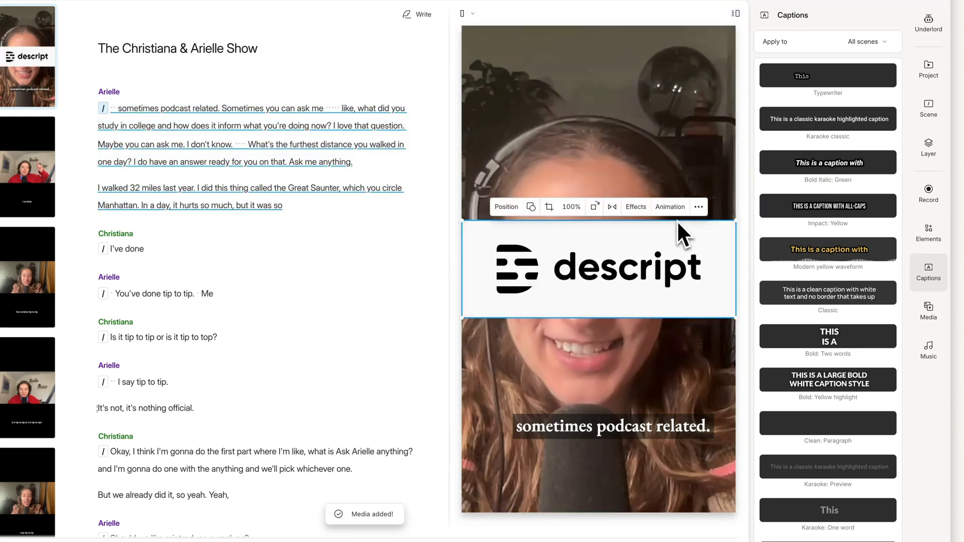
{"action": "left_click_drag", "start_coordinate": [462, 221], "coordinate": [635, 93]}
{"action": "key", "text": "Escape"}
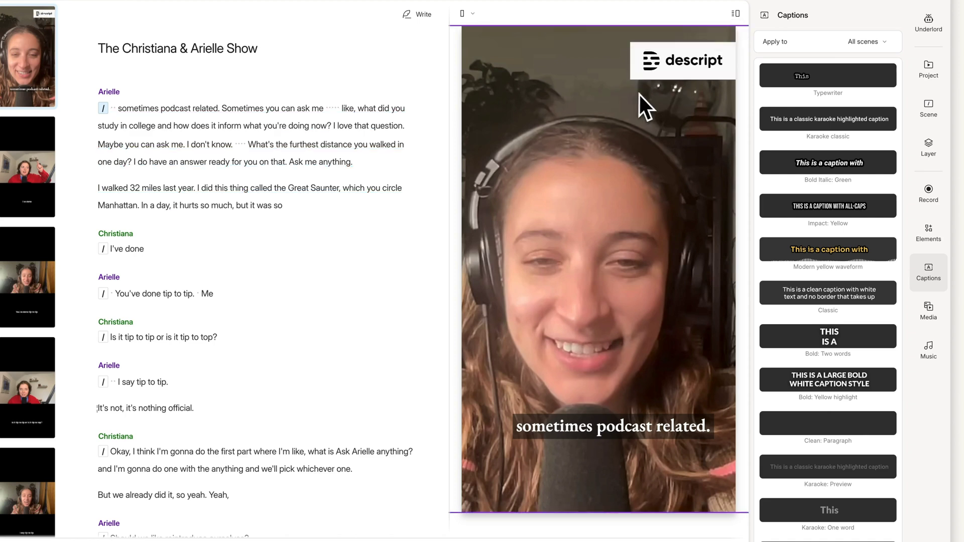
{"action": "left_click", "coordinate": [920, 159]}
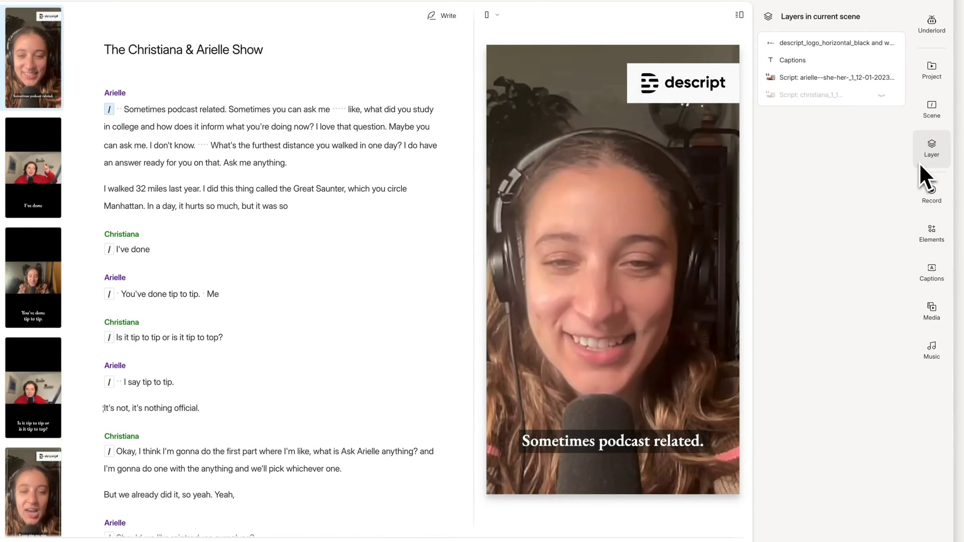
Raise the Captions layer's font size from 84 to 101 and pick a different caption font
{"action": "left_click", "coordinate": [832, 62]}
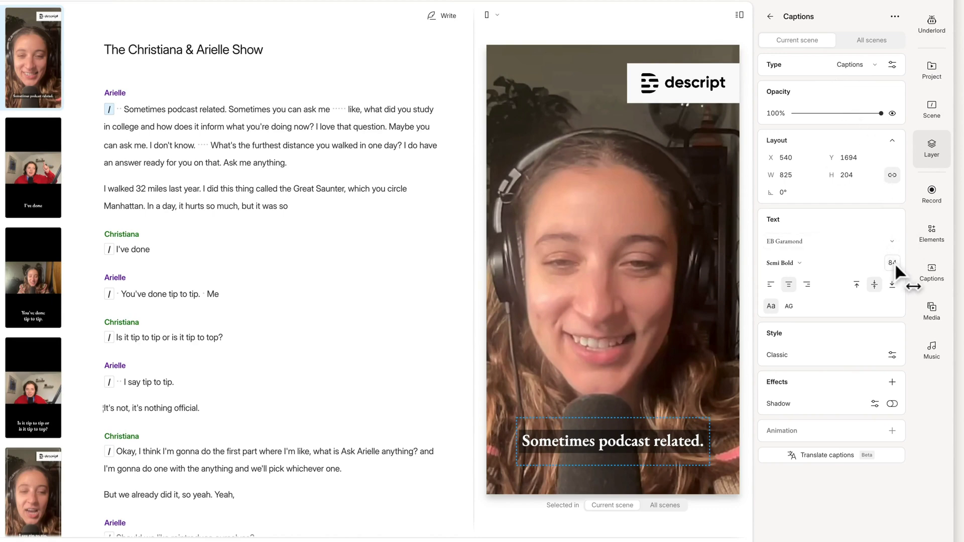
{"action": "left_click_drag", "start_coordinate": [896, 263], "coordinate": [890, 266]}
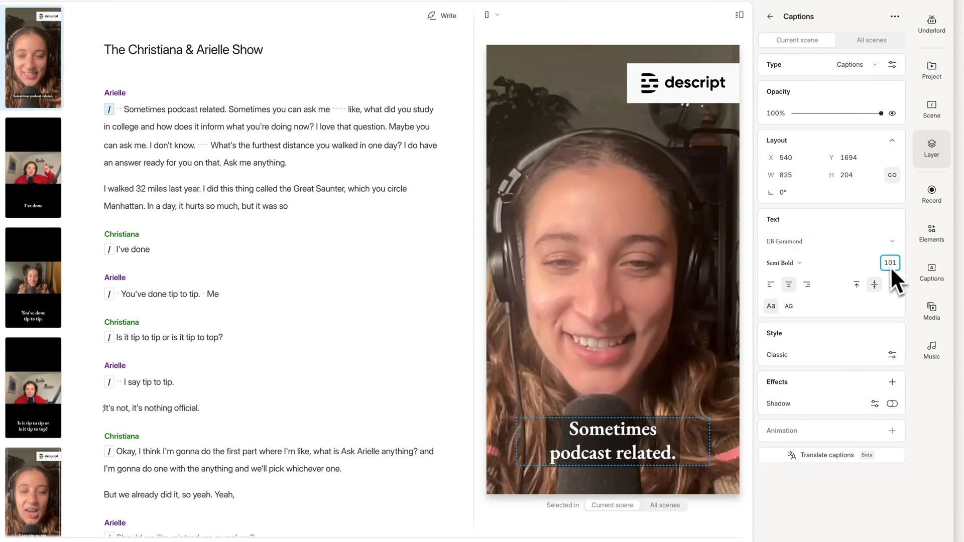
{"action": "left_click", "coordinate": [806, 243]}
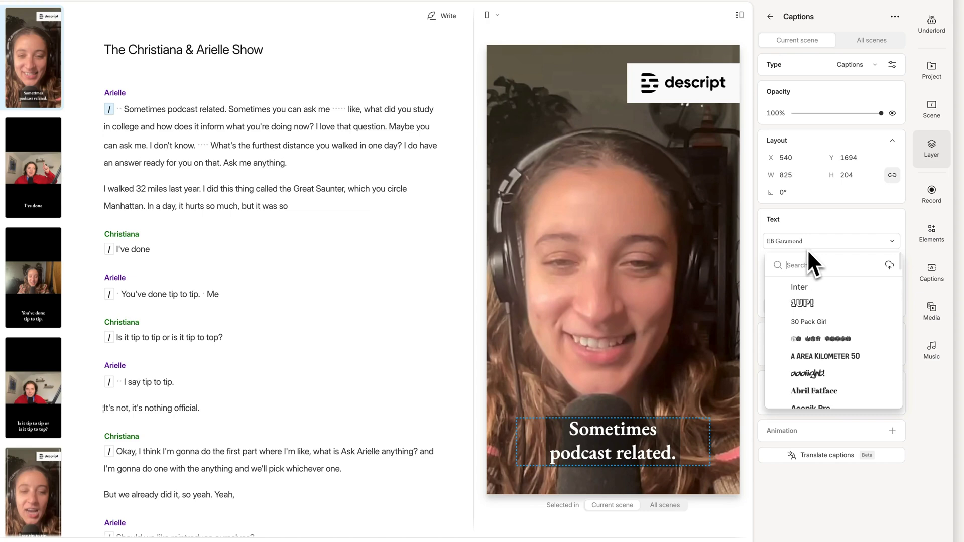
{"action": "left_click", "coordinate": [826, 303]}
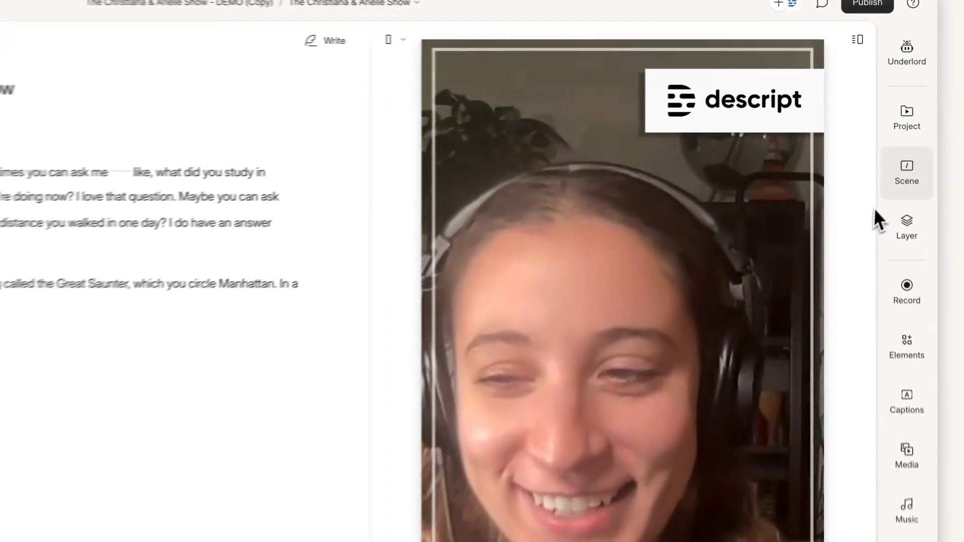
Save the scene's layout to a new template named 'Branded social clips'
{"action": "left_click", "coordinate": [889, 138]}
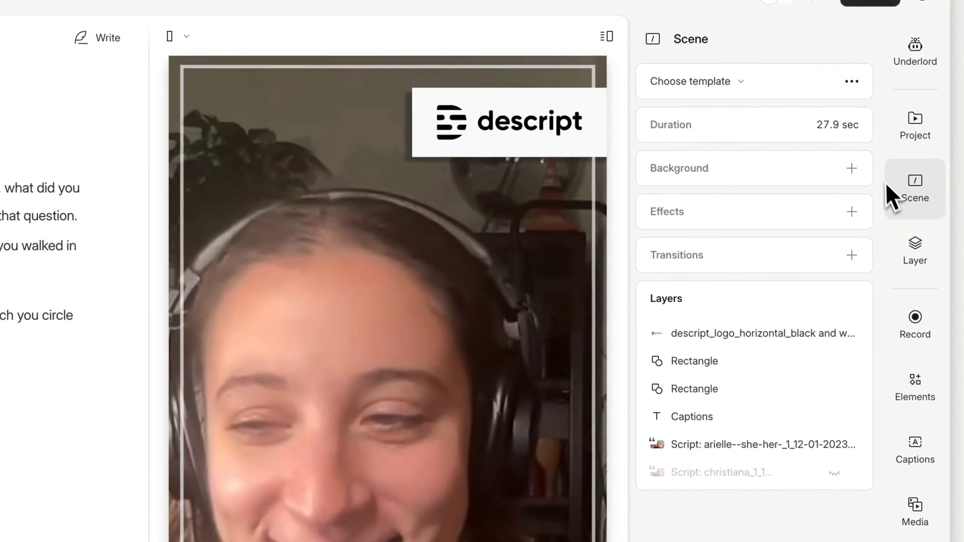
{"action": "left_click", "coordinate": [855, 93]}
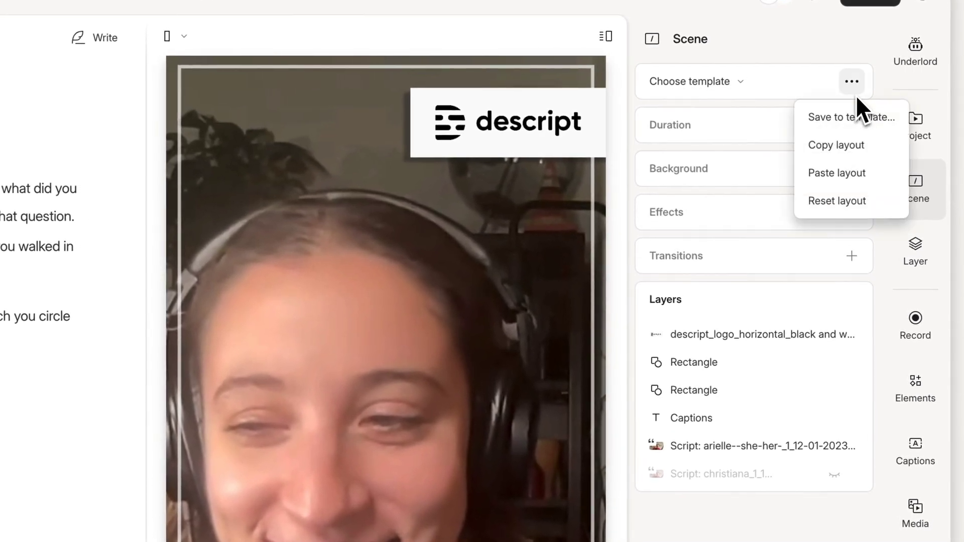
{"action": "left_click", "coordinate": [879, 123]}
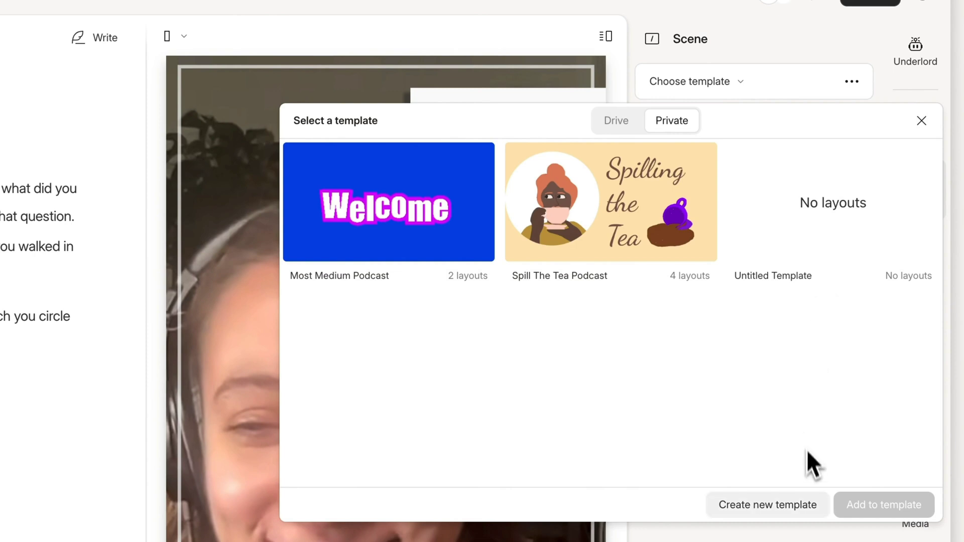
{"action": "left_click", "coordinate": [818, 507]}
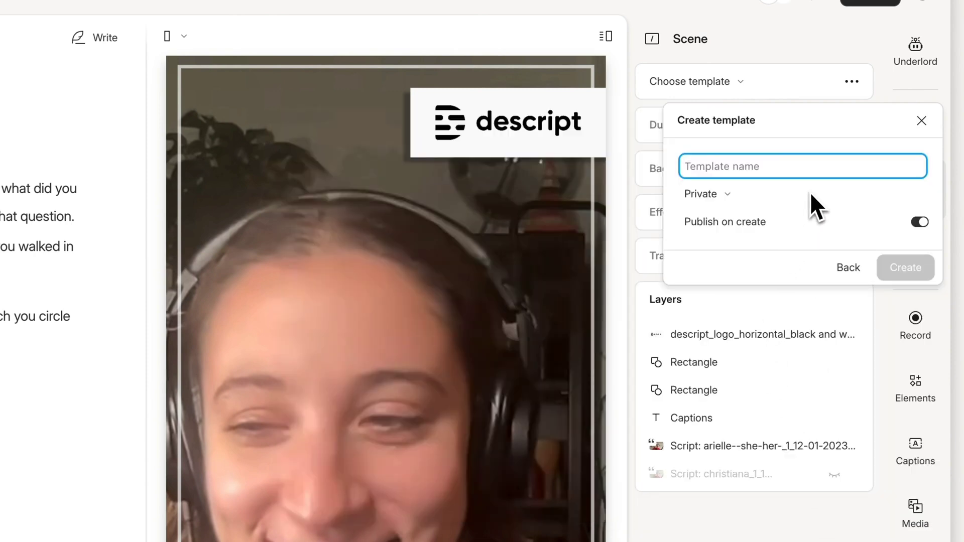
{"action": "type", "text": "Branded social clips"}
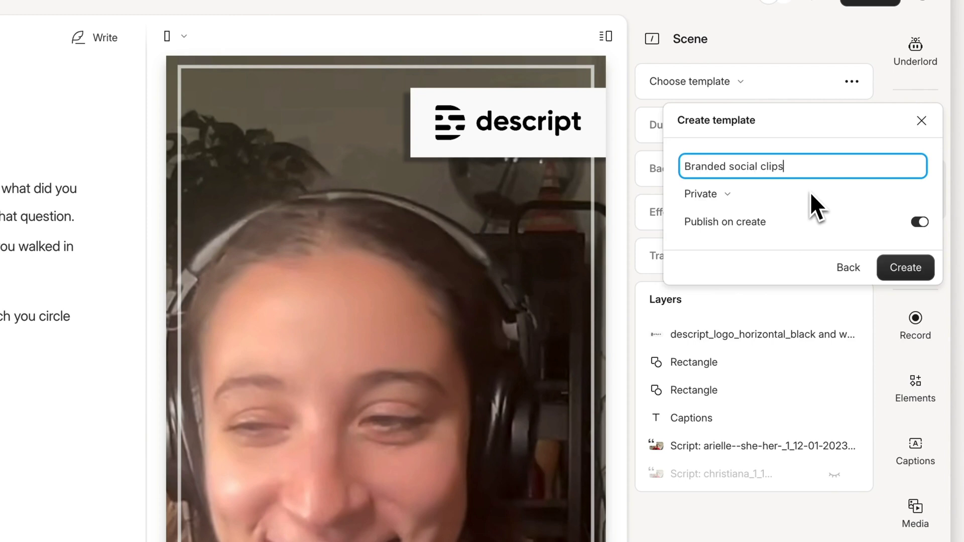
Share the template with the drive, create it, and add the layout as 'Vertical layout'
{"action": "left_click", "coordinate": [737, 202]}
{"action": "left_click", "coordinate": [749, 255]}
{"action": "left_click", "coordinate": [927, 264]}
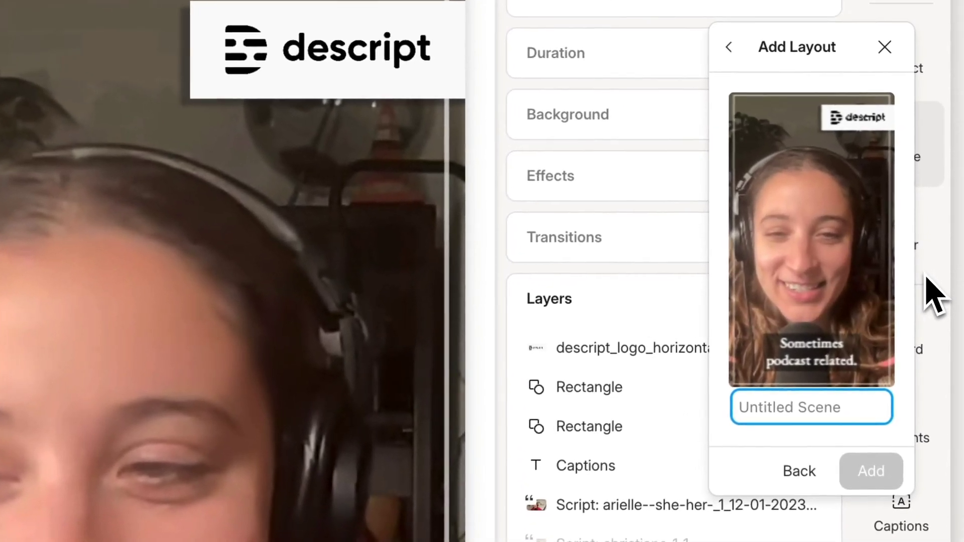
{"action": "type", "text": "Vertical "}
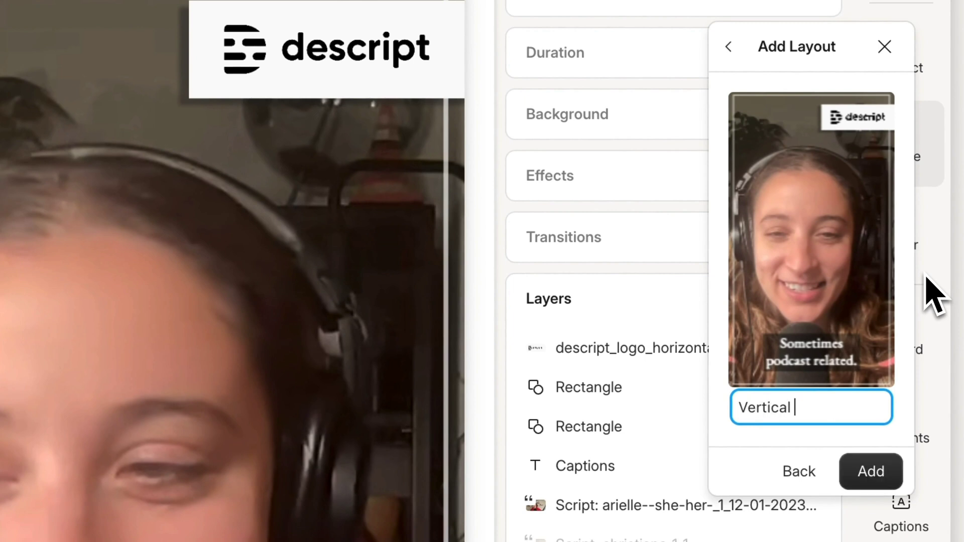
{"action": "type", "text": "layout"}
{"action": "left_click", "coordinate": [860, 483]}
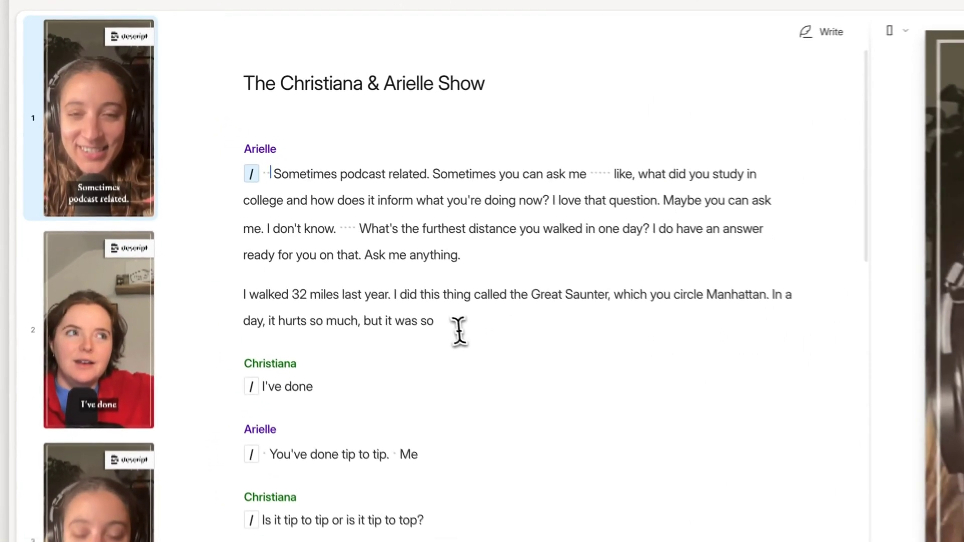
Comment on the first two paragraphs, tagging a collaborator and asking whether more branding visuals are wanted
{"action": "left_click_drag", "start_coordinate": [459, 330], "coordinate": [272, 175]}
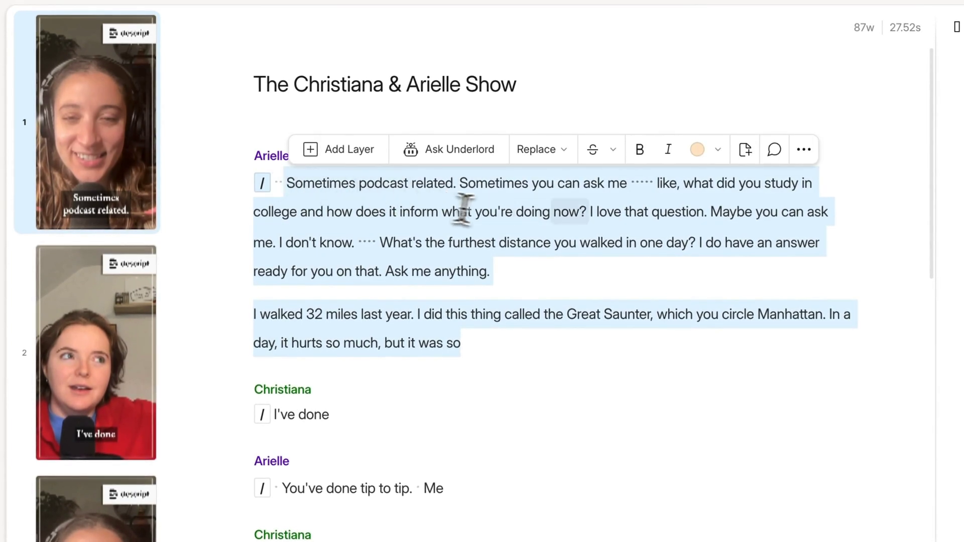
{"action": "left_click", "coordinate": [773, 158]}
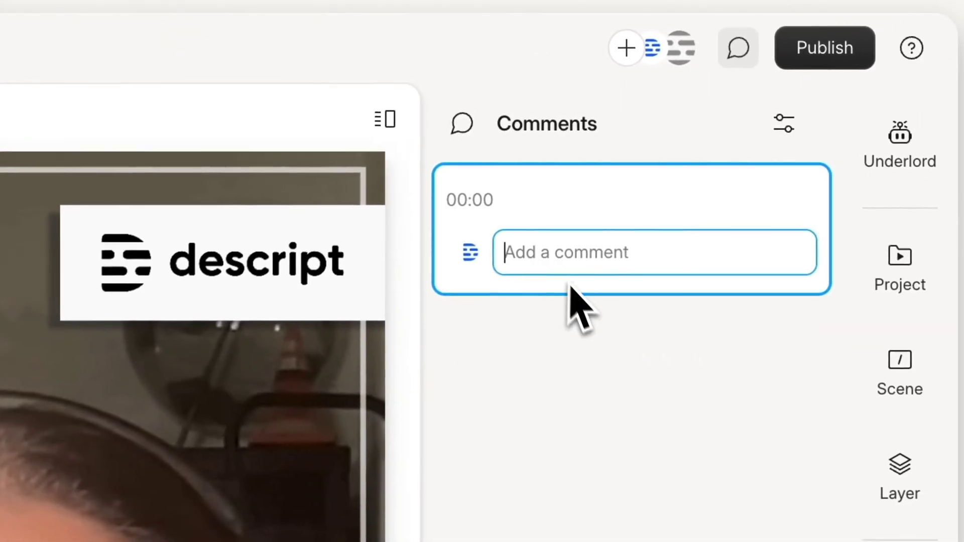
{"action": "type", "text": "@christiana"}
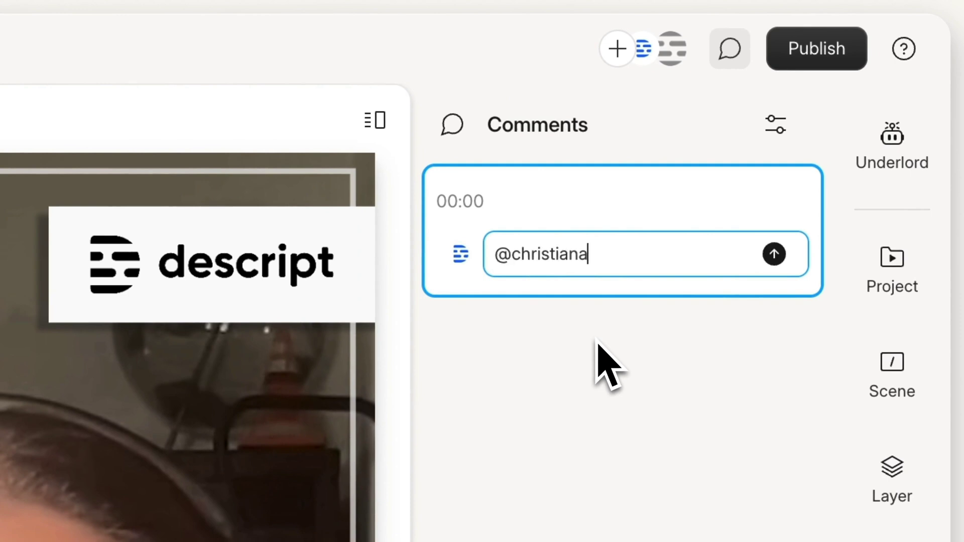
{"action": "key", "text": "Return"}
{"action": "type", "text": "Here's the"}
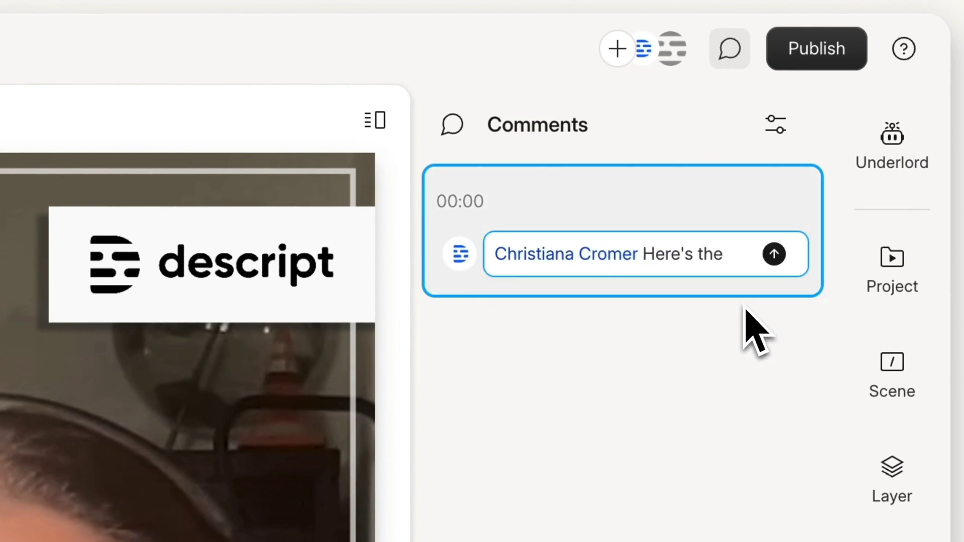
{"action": "type", "text": " social clip draft! Are there any more branding visuals you would like me to add?"}
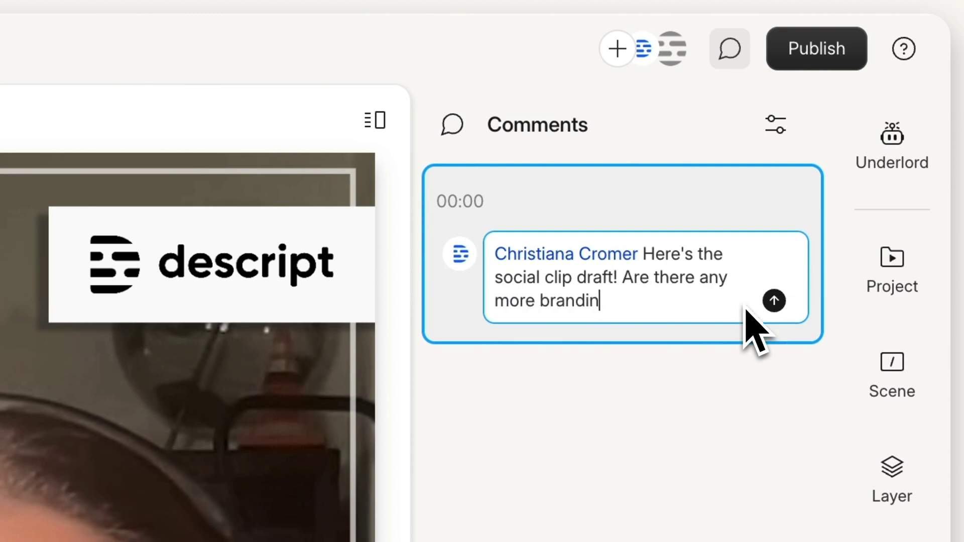